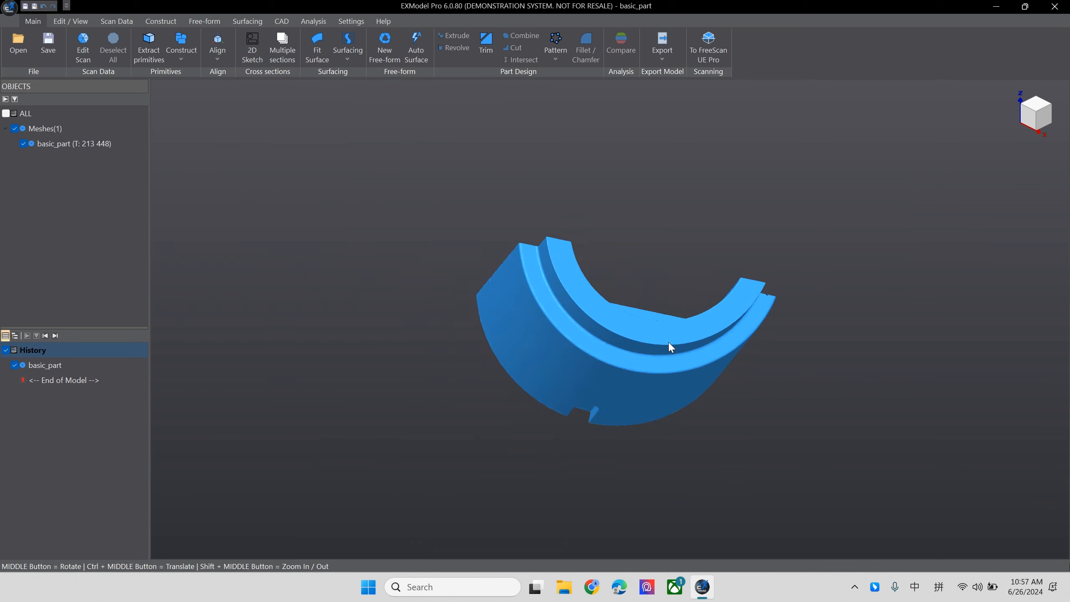
- Examine the basic_part mesh from all sides, including its stepped rim, inner pocket, flat faces and outer slot
{"action": "middle_click_drag", "start_coordinate": [790, 423], "coordinate": [527, 356]}
{"action": "scroll", "coordinate": [719, 371], "scroll_direction": "up", "scroll_amount": 10}
{"action": "scroll", "coordinate": [499, 377], "scroll_direction": "down", "scroll_amount": 3}
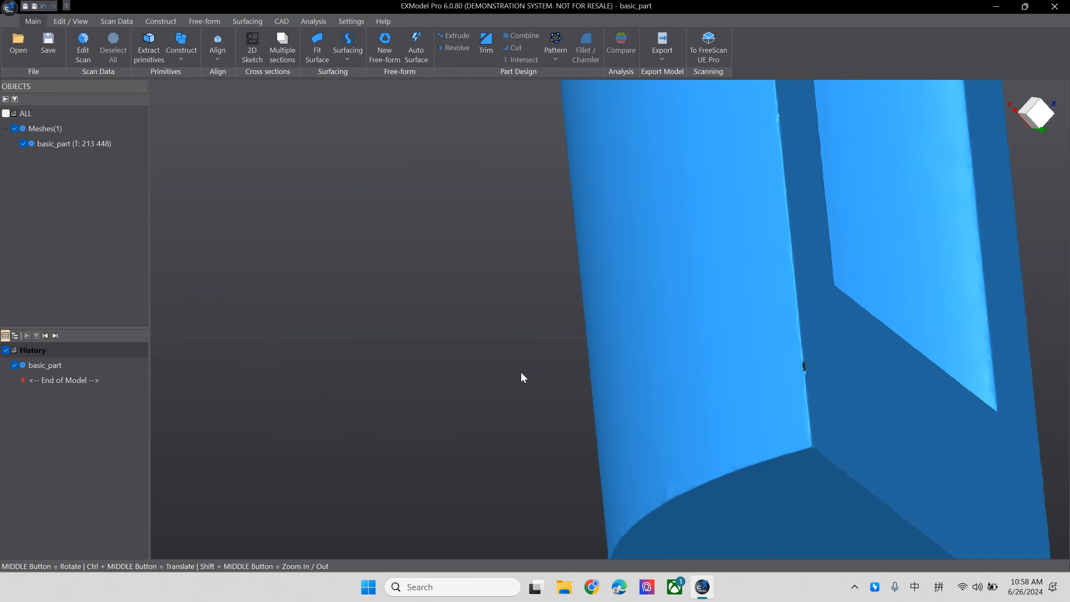
{"action": "middle_click_drag", "start_coordinate": [845, 345], "coordinate": [691, 392]}
{"action": "scroll", "coordinate": [479, 404], "scroll_direction": "down", "scroll_amount": 12}
{"action": "middle_click_drag", "start_coordinate": [589, 388], "coordinate": [658, 413]}
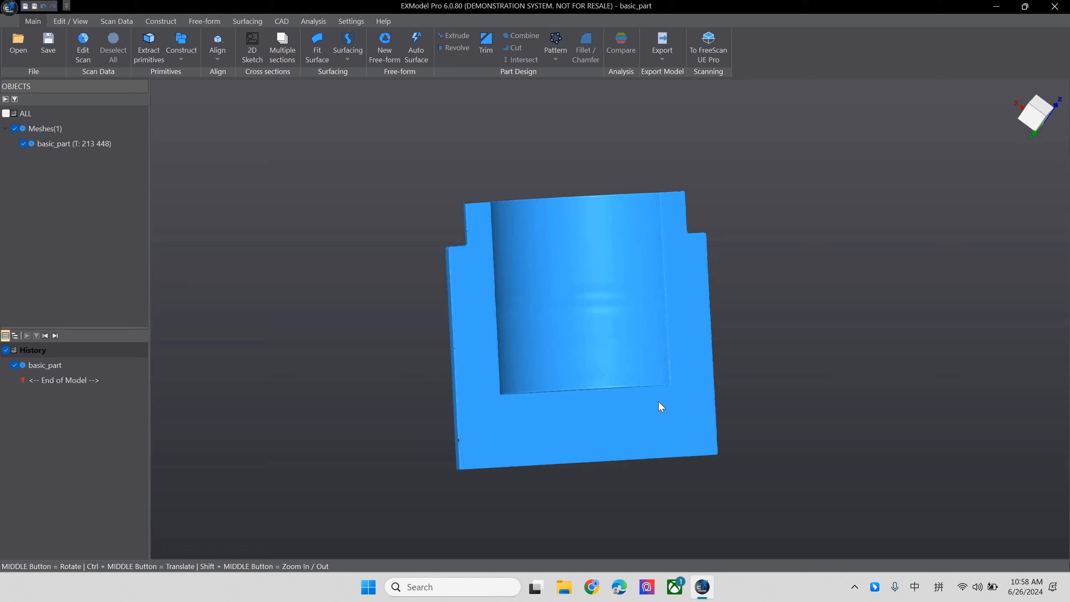
{"action": "middle_click_drag", "start_coordinate": [561, 412], "coordinate": [543, 229]}
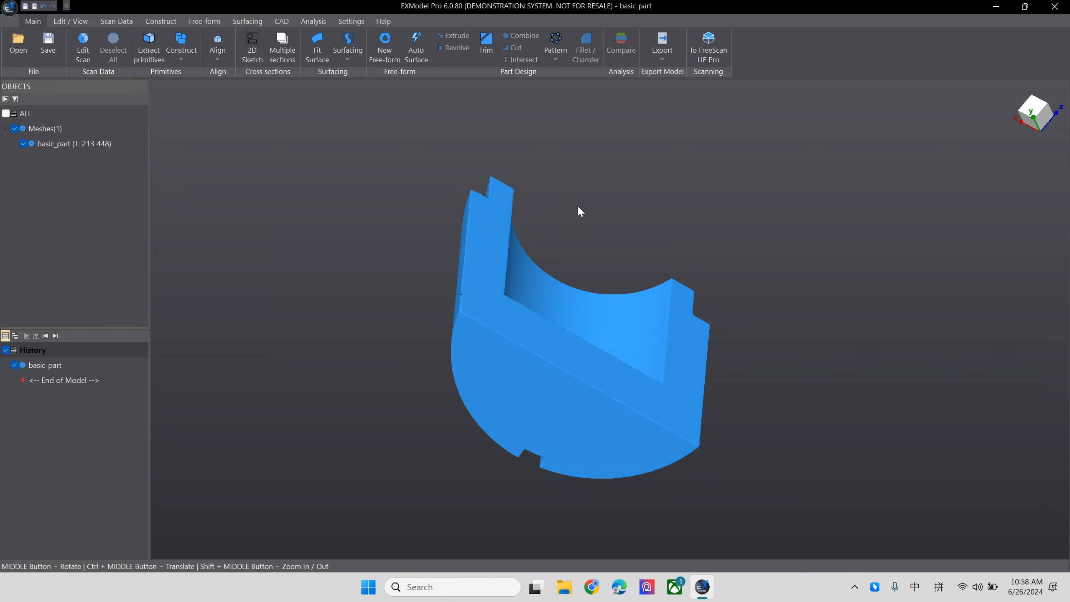
{"action": "mouse_move", "coordinate": [591, 326]}
{"action": "middle_mouse_down"}
{"action": "mouse_move", "coordinate": [582, 261]}
{"action": "mouse_move", "coordinate": [531, 360]}
{"action": "mouse_move", "coordinate": [569, 313]}
{"action": "mouse_move", "coordinate": [805, 402]}
{"action": "mouse_move", "coordinate": [602, 227]}
{"action": "mouse_move", "coordinate": [504, 382]}
{"action": "mouse_move", "coordinate": [475, 242]}
{"action": "mouse_move", "coordinate": [811, 342]}
{"action": "mouse_move", "coordinate": [814, 445]}
{"action": "mouse_move", "coordinate": [633, 278]}
{"action": "mouse_move", "coordinate": [465, 147]}
{"action": "middle_mouse_up"}
{"action": "middle_click_drag", "start_coordinate": [657, 427], "coordinate": [577, 204]}
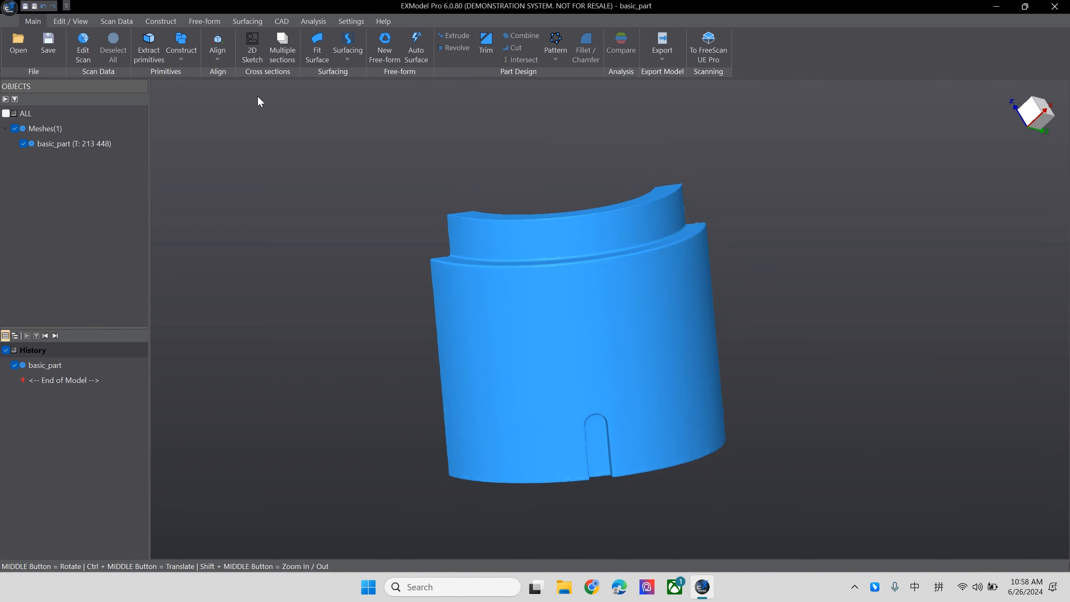
- Start extracting primitives and select the mesh's outer cylindrical surface around the slot with the curvature-based Magic wand
{"action": "left_click", "coordinate": [158, 42]}
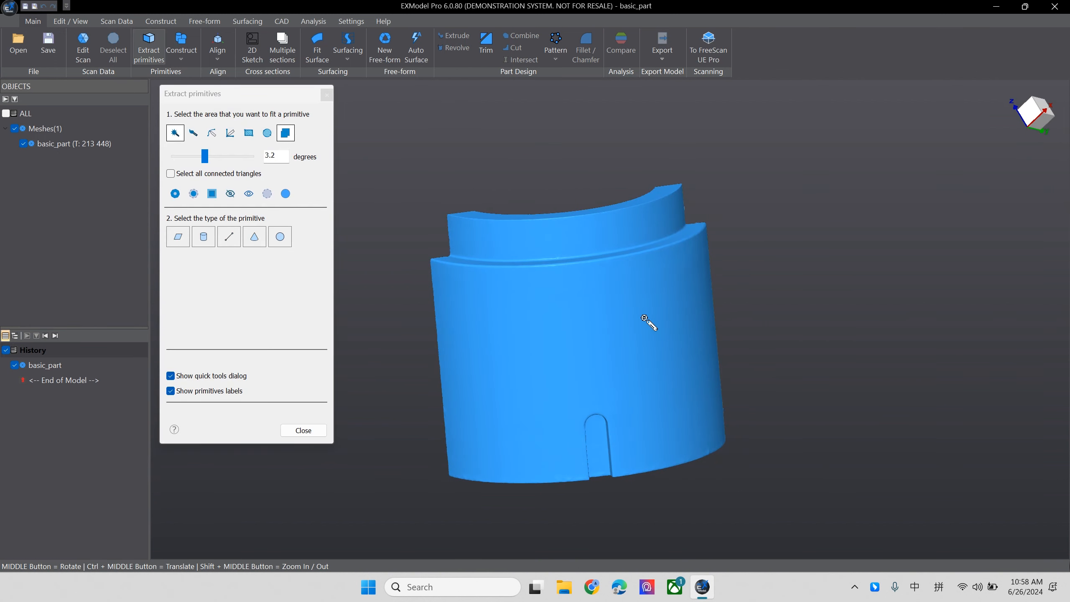
{"action": "left_click", "coordinate": [645, 318]}
{"action": "middle_click_drag", "start_coordinate": [638, 322], "coordinate": [566, 294]}
{"action": "mouse_move", "coordinate": [626, 320]}
{"action": "middle_mouse_down"}
{"action": "mouse_move", "coordinate": [616, 358]}
{"action": "mouse_move", "coordinate": [645, 372]}
{"action": "middle_mouse_up"}
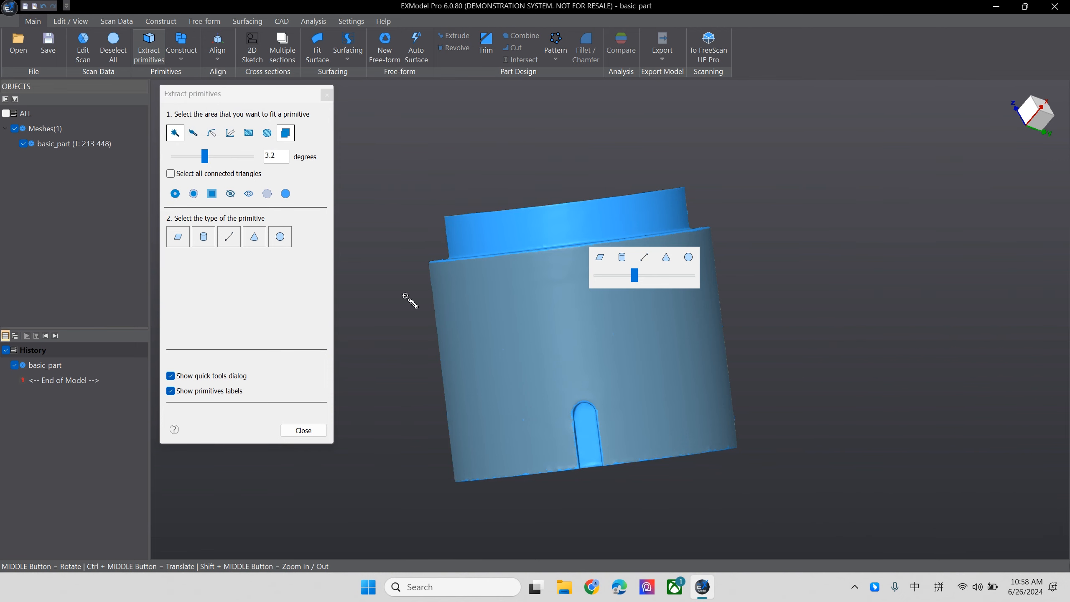
{"action": "key", "text": "ctrl+z"}
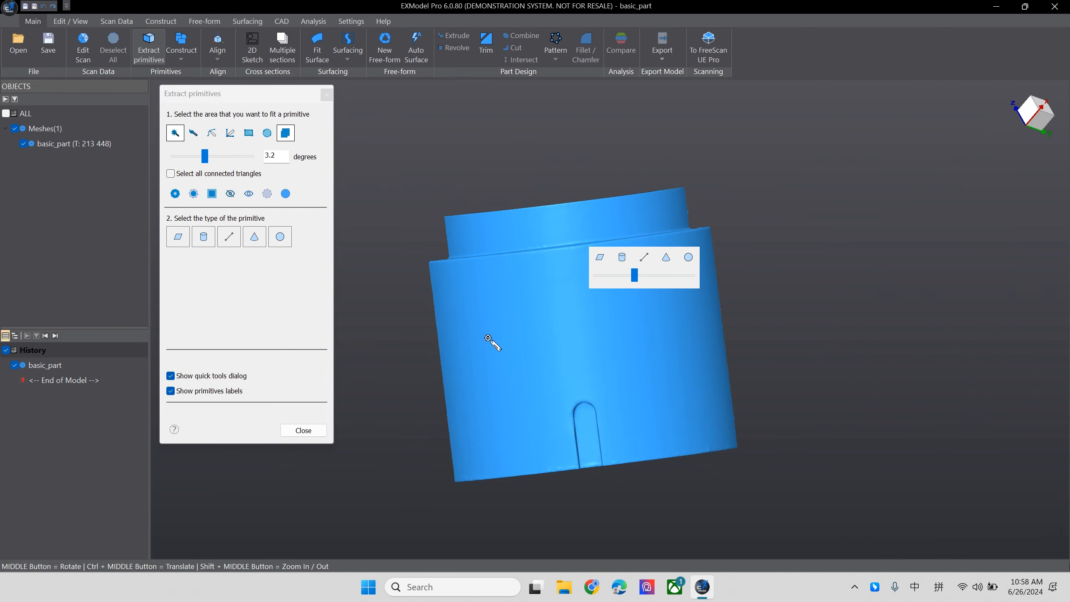
{"action": "left_click", "coordinate": [176, 138]}
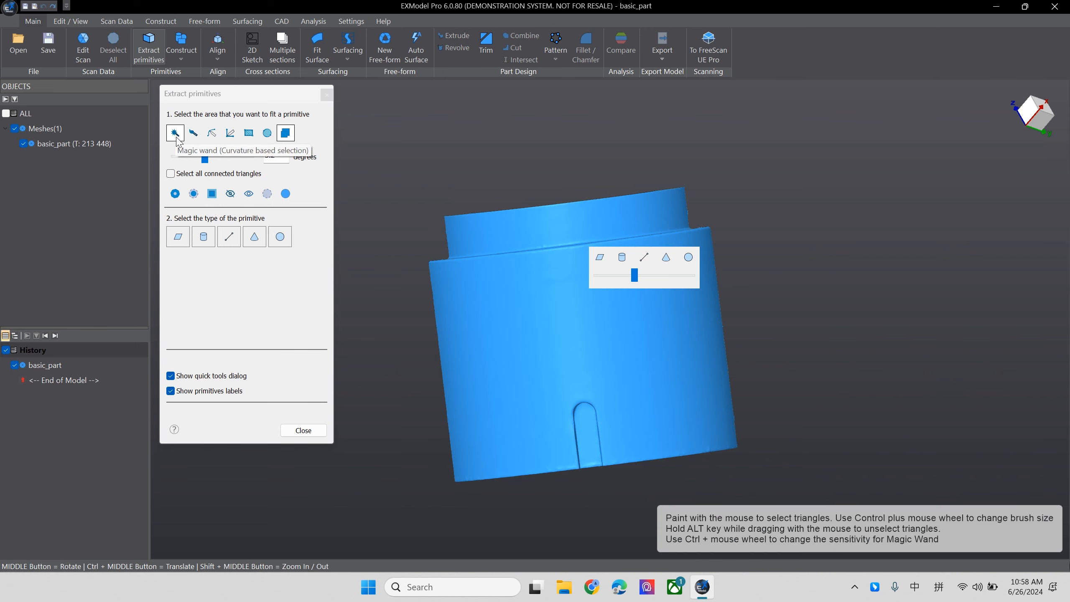
{"action": "left_click", "coordinate": [565, 346]}
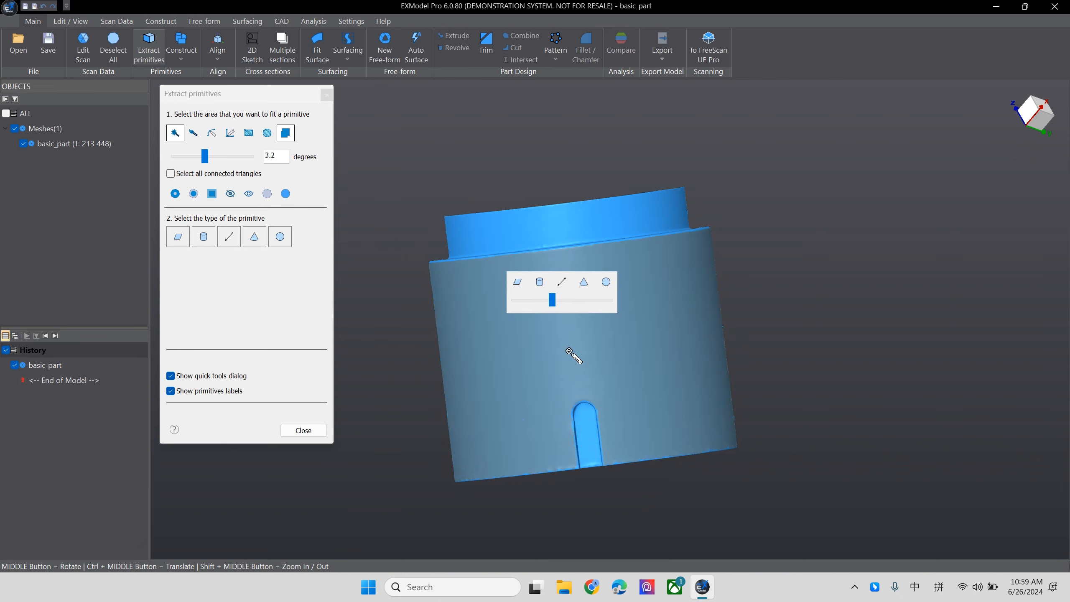
- Reduce the Magic wand sensitivity to 0.96 degrees for the outer cylindrical surface selection
{"action": "middle_click_drag", "start_coordinate": [714, 394], "coordinate": [661, 363]}
{"action": "scroll", "coordinate": [657, 358], "scroll_direction": "down", "scroll_amount": 4}
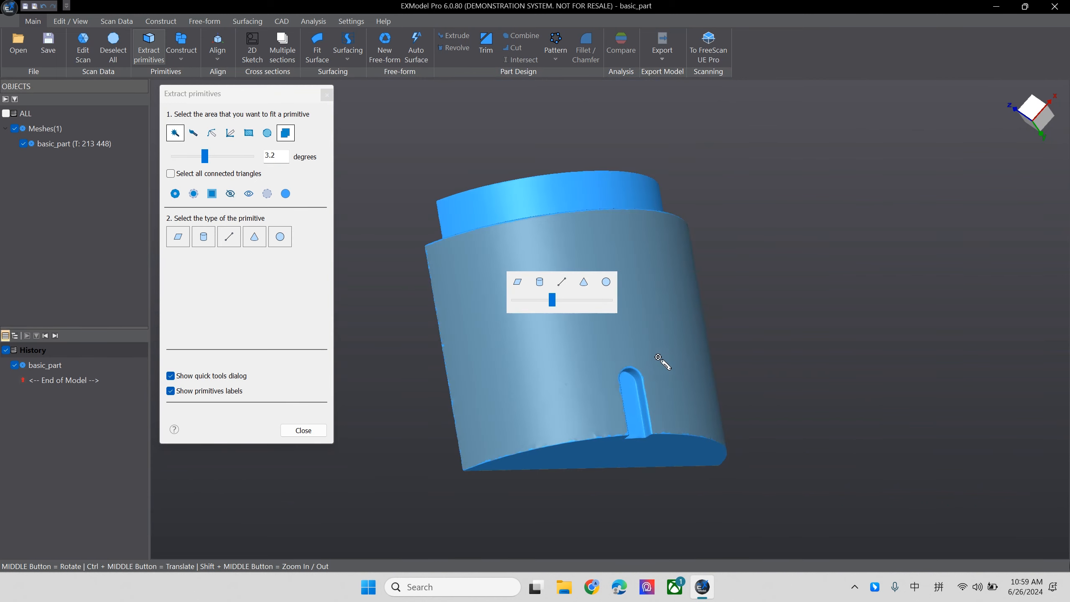
{"action": "scroll", "coordinate": [644, 344], "scroll_direction": "up", "scroll_amount": 3}
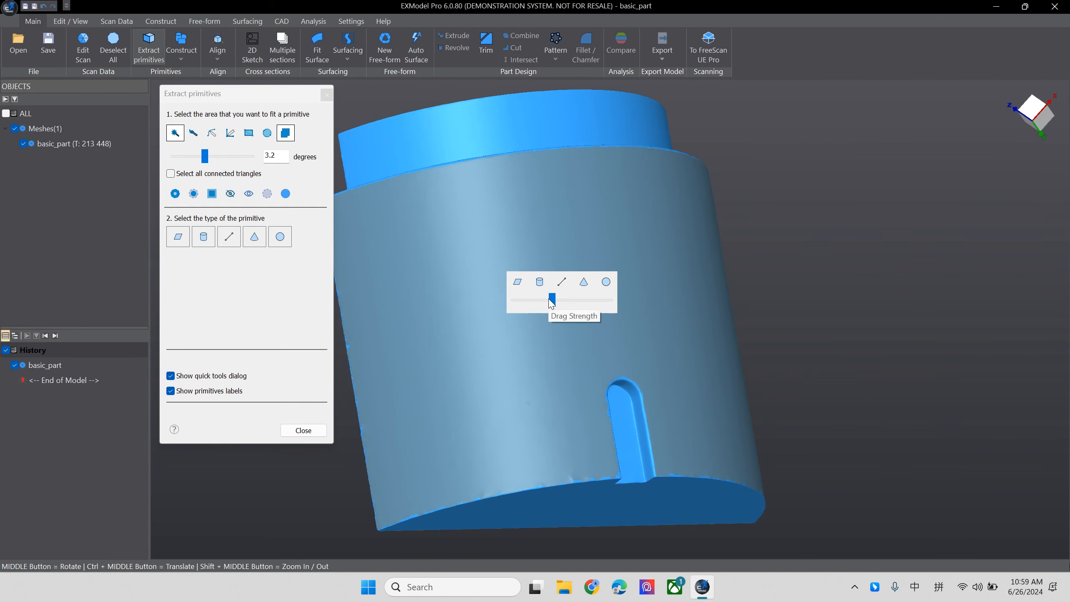
{"action": "left_click_drag", "start_coordinate": [553, 300], "coordinate": [529, 312]}
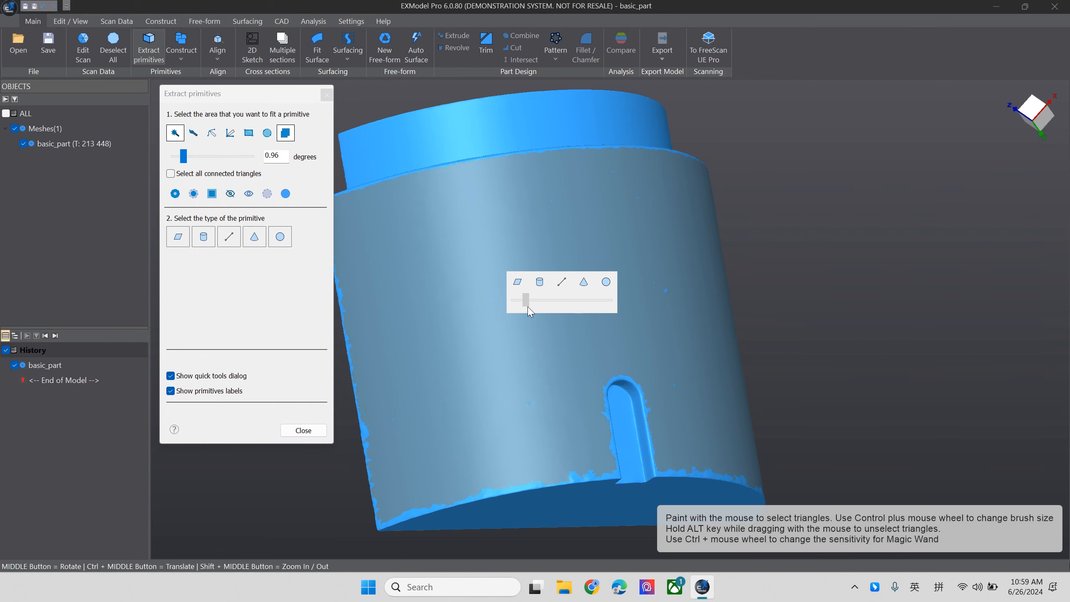
{"action": "middle_click_drag", "start_coordinate": [640, 342], "coordinate": [611, 354]}
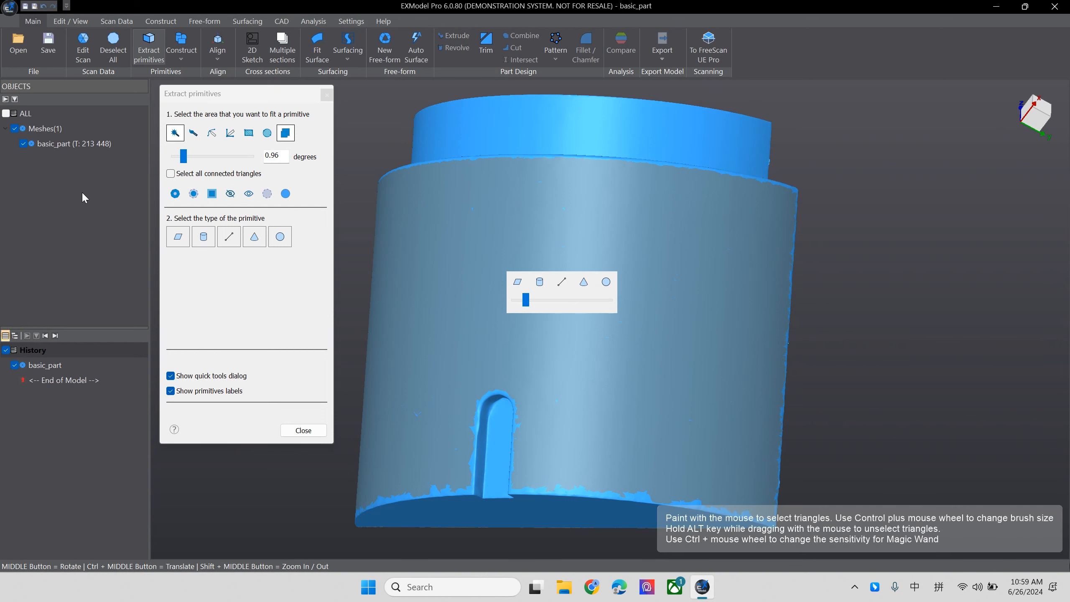
- Fit a cylinder without the Solid option to the selected outer surface and create it, keeping primitive extraction open
{"action": "left_click", "coordinate": [212, 240]}
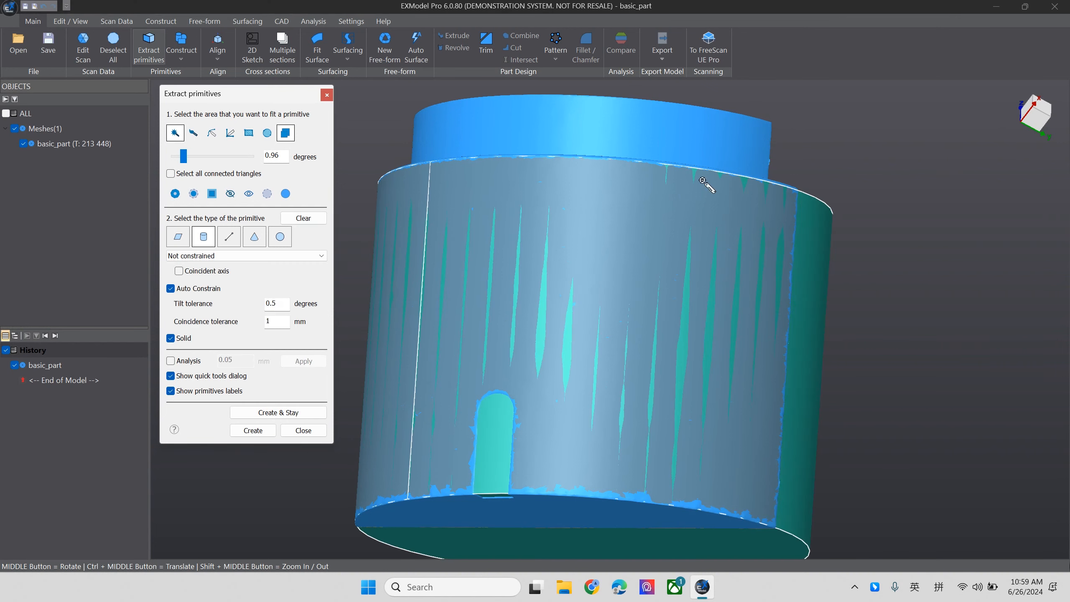
{"action": "middle_click_drag", "start_coordinate": [725, 244], "coordinate": [592, 204]}
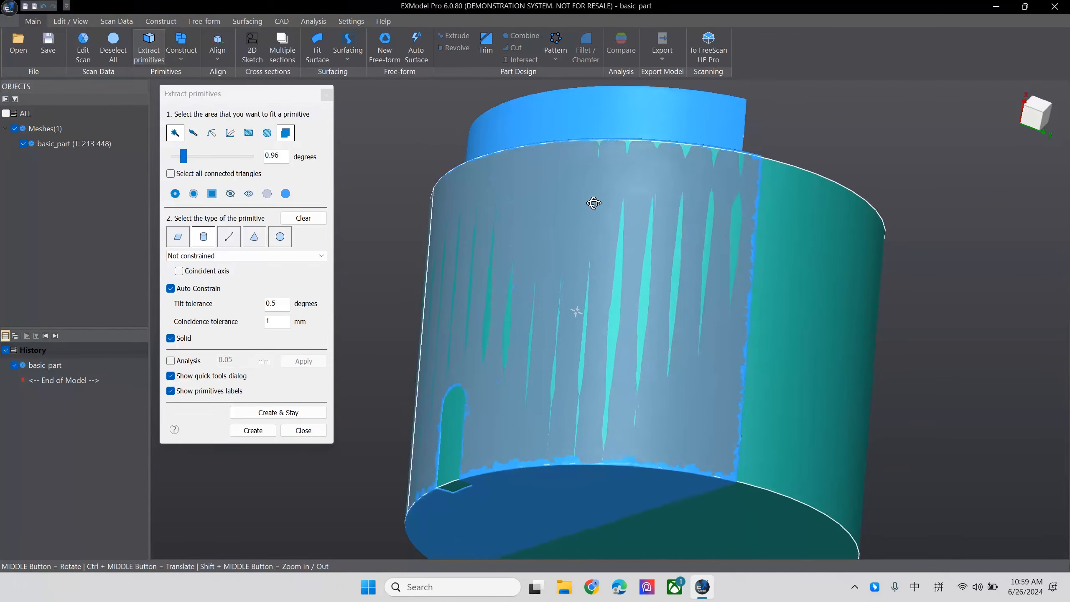
{"action": "left_click", "coordinate": [170, 339]}
{"action": "middle_click_drag", "start_coordinate": [681, 329], "coordinate": [450, 422]}
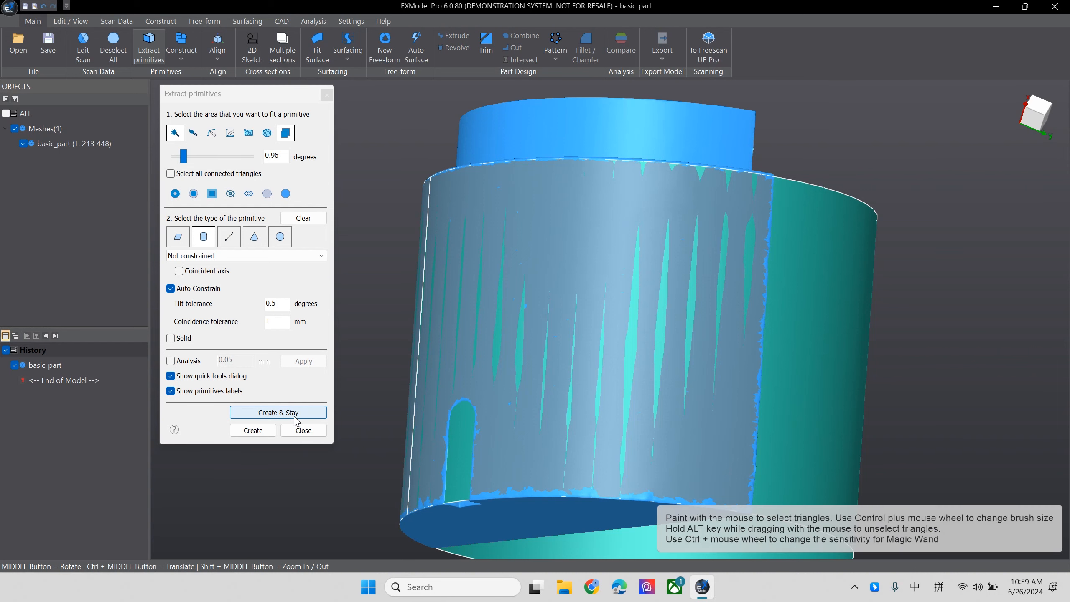
{"action": "left_click", "coordinate": [278, 413]}
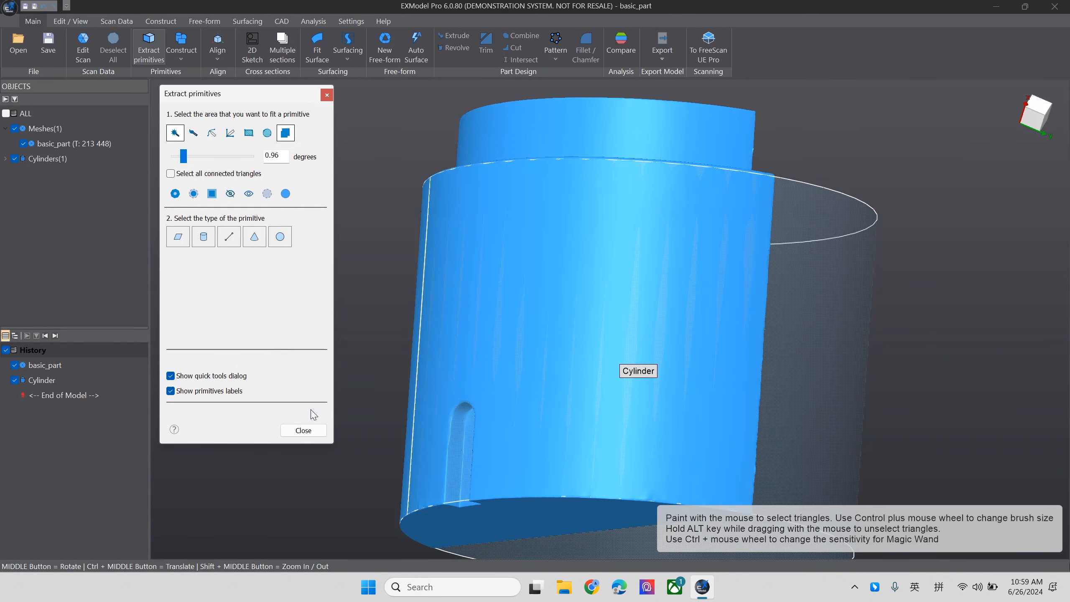
- Create a plane from the flat semicircular end face at the slot, constrained perpendicular to the cylinder, keeping primitive extraction open
{"action": "middle_click_drag", "start_coordinate": [687, 356], "coordinate": [728, 214]}
{"action": "middle_click_drag", "start_coordinate": [712, 166], "coordinate": [664, 336]}
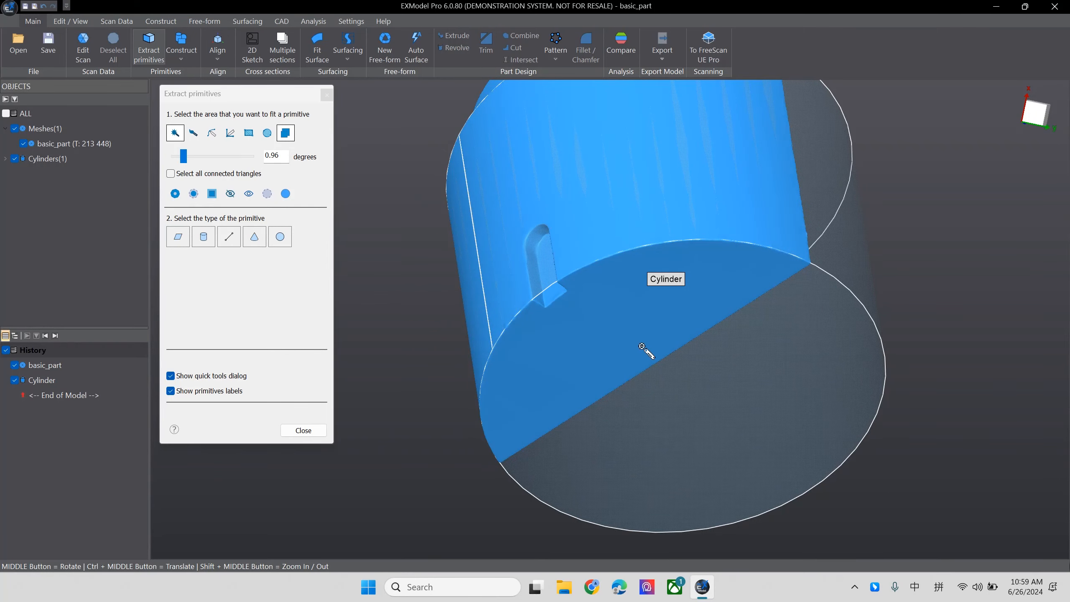
{"action": "middle_click_drag", "start_coordinate": [759, 314], "coordinate": [828, 220]}
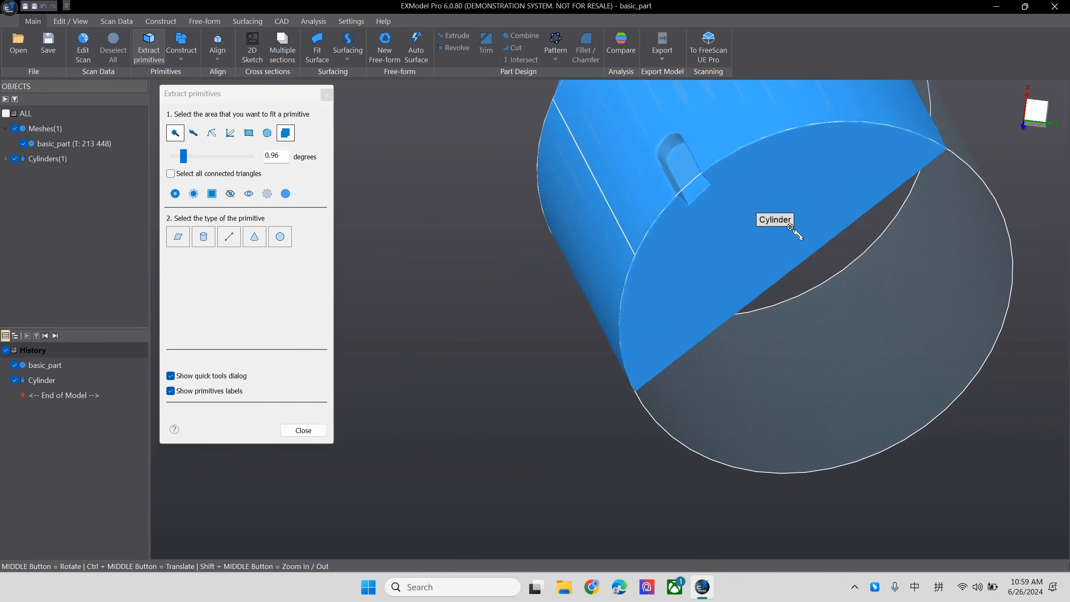
{"action": "middle_click_drag", "start_coordinate": [573, 464], "coordinate": [681, 355]}
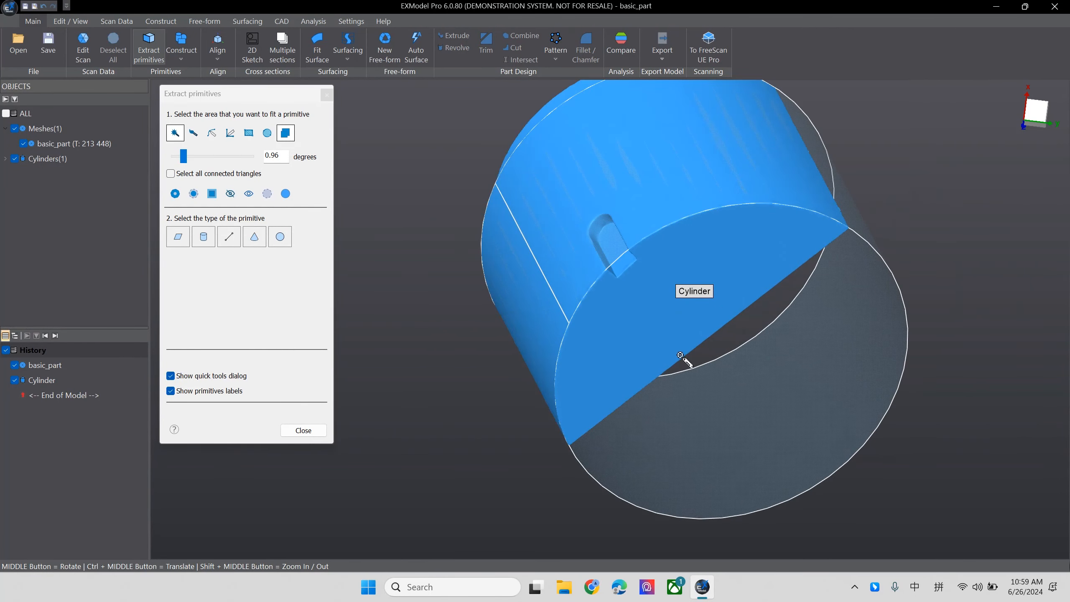
{"action": "left_click", "coordinate": [655, 324]}
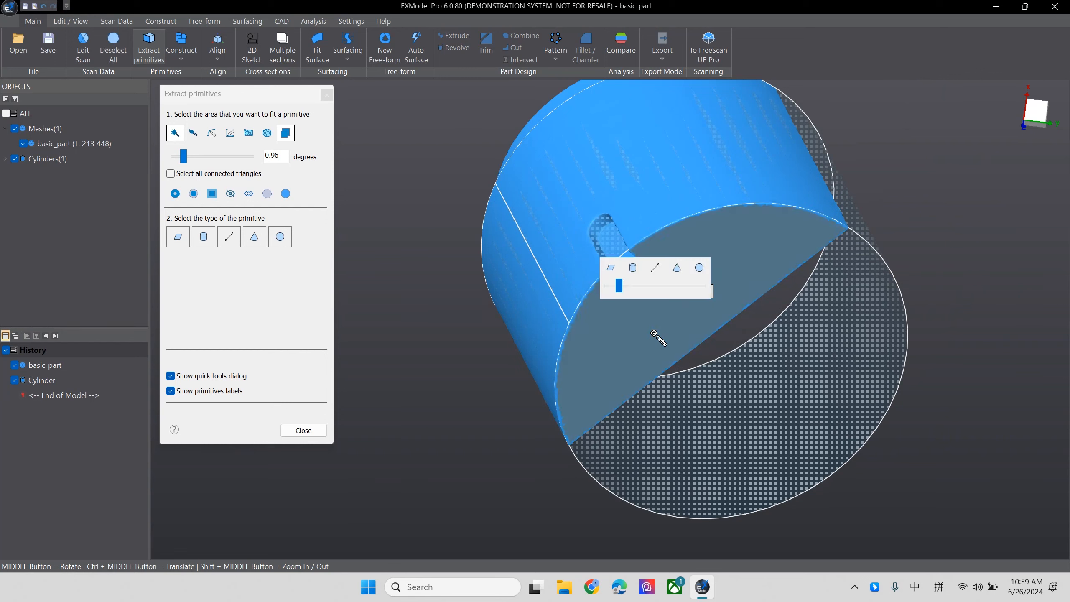
{"action": "middle_click_drag", "start_coordinate": [816, 330], "coordinate": [819, 173]}
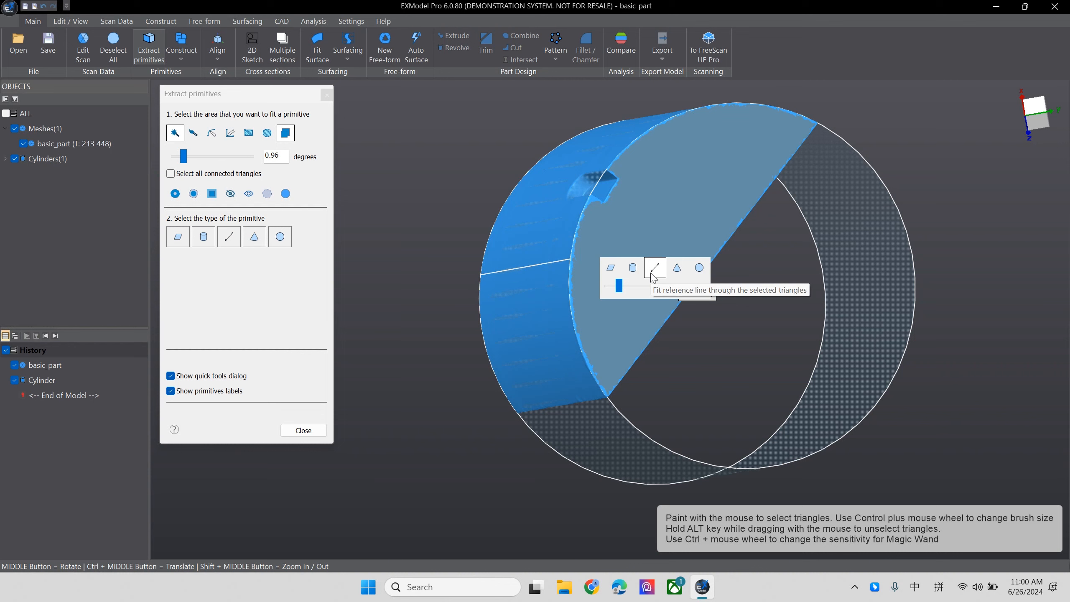
{"action": "left_click", "coordinate": [616, 268]}
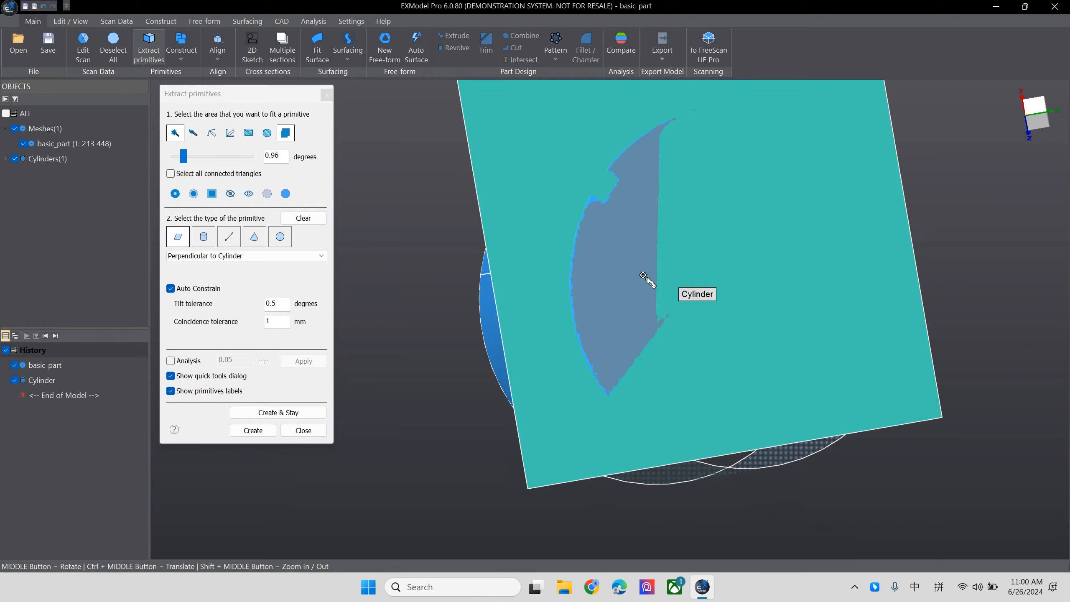
{"action": "middle_click_drag", "start_coordinate": [691, 302], "coordinate": [643, 232]}
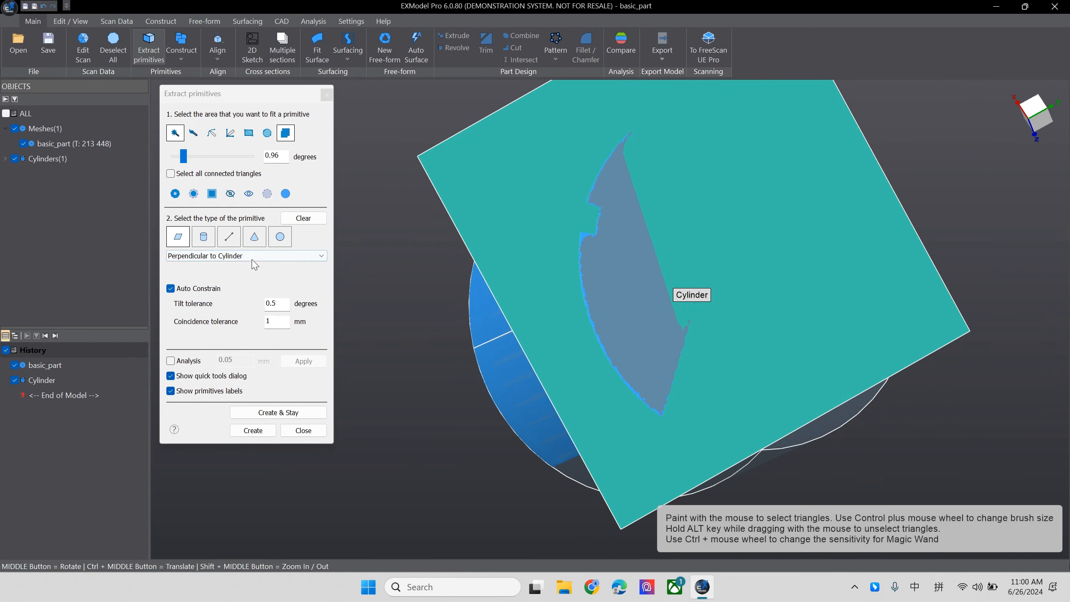
{"action": "middle_click_drag", "start_coordinate": [653, 236], "coordinate": [826, 220]}
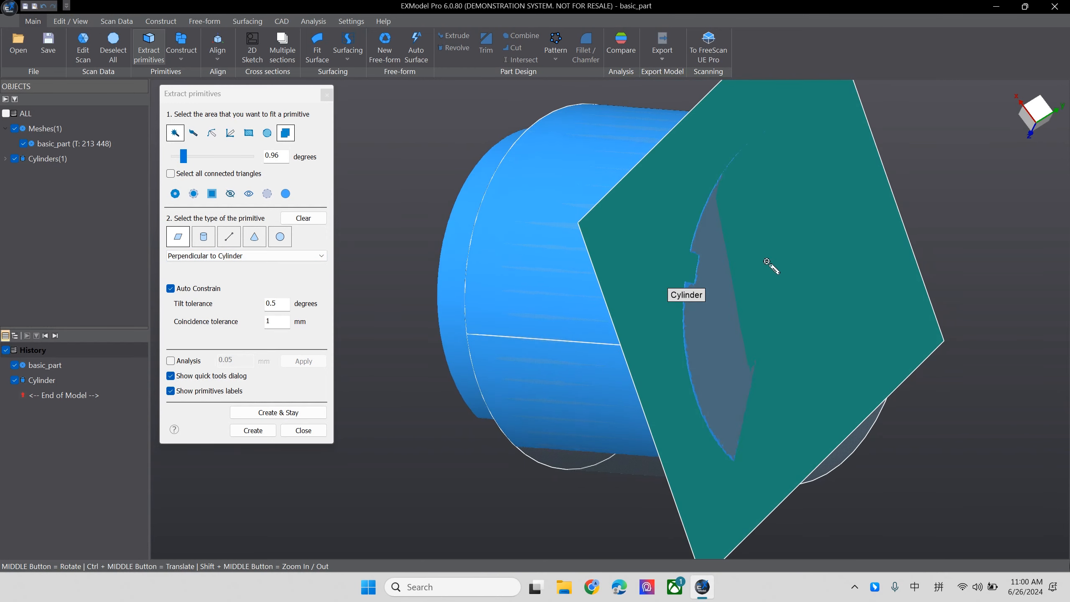
{"action": "middle_click_drag", "start_coordinate": [777, 263], "coordinate": [897, 196]}
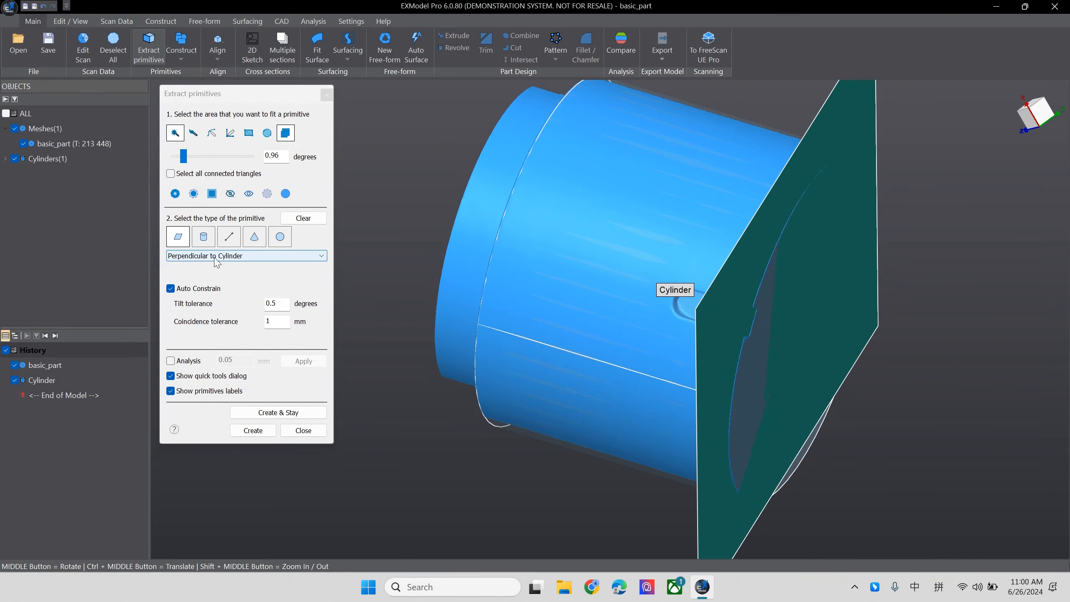
{"action": "middle_click_drag", "start_coordinate": [480, 245], "coordinate": [683, 350]}
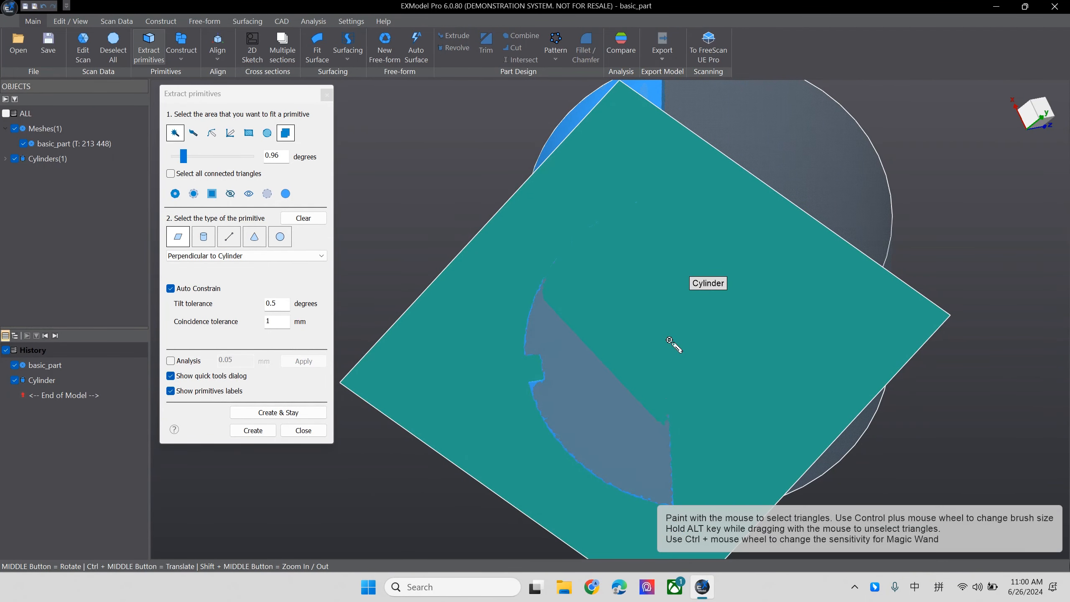
{"action": "middle_click_drag", "start_coordinate": [744, 347], "coordinate": [614, 316]}
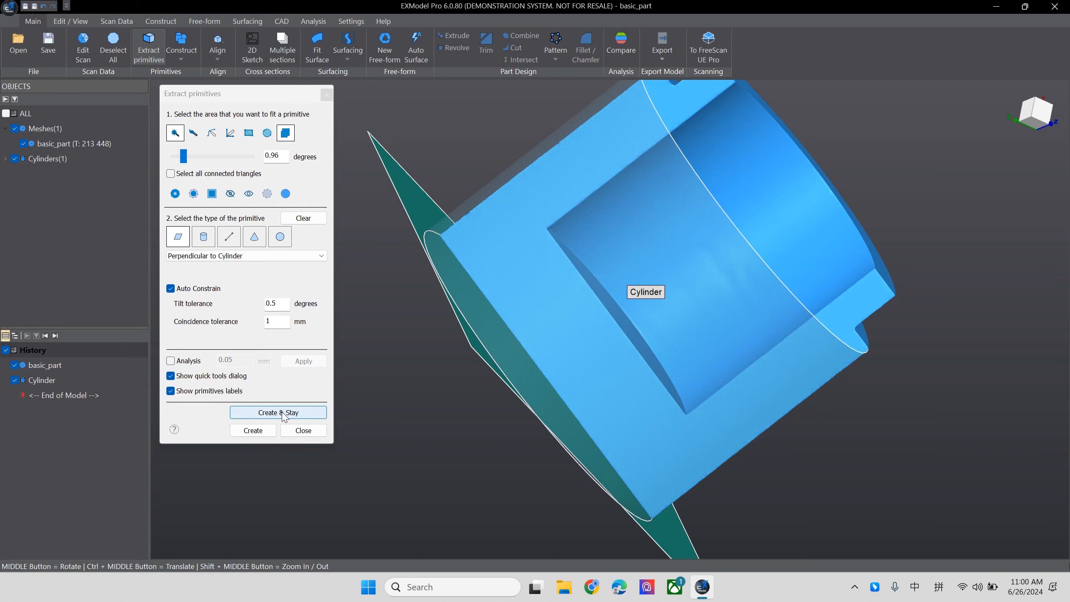
{"action": "left_click", "coordinate": [253, 431]}
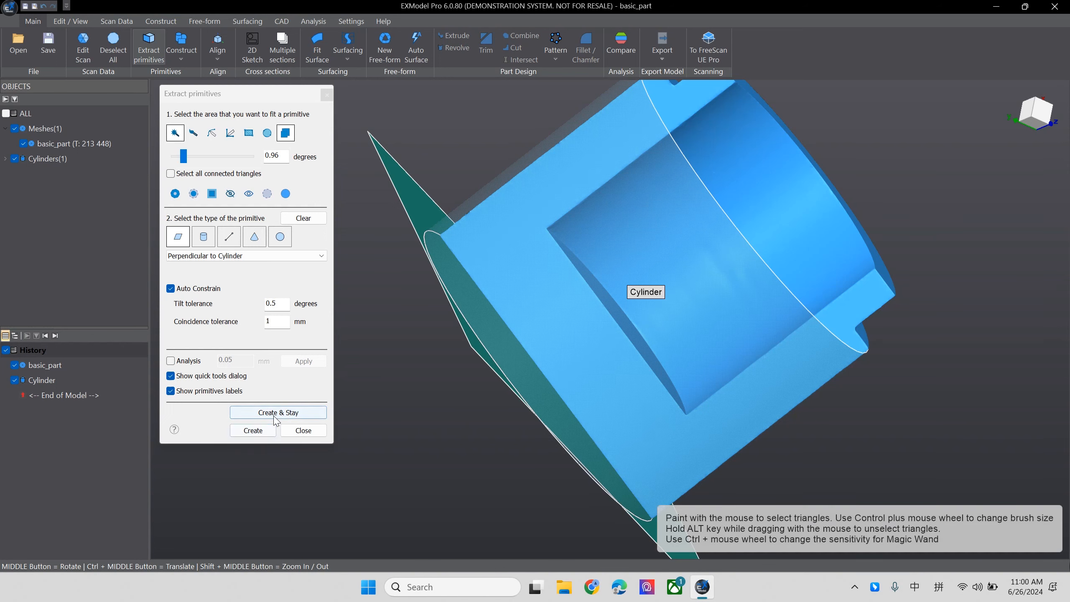
- Create an unconstrained plane from the flat cut face surrounding the inner pocket and finish extracting primitives
{"action": "middle_click_drag", "start_coordinate": [358, 404], "coordinate": [566, 394]}
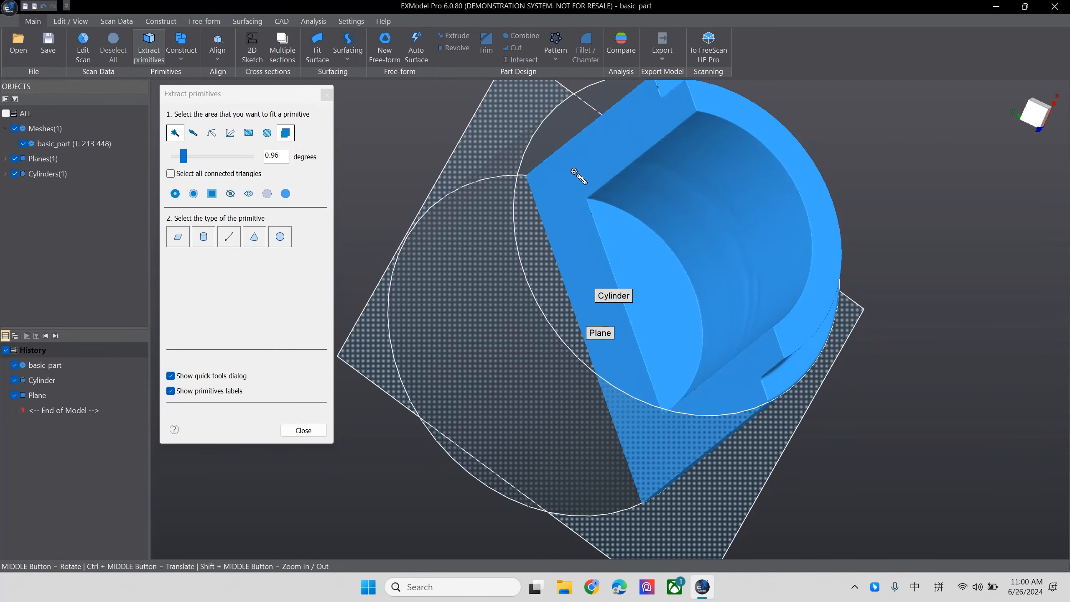
{"action": "left_click", "coordinate": [617, 153]}
{"action": "middle_click_drag", "start_coordinate": [752, 370], "coordinate": [716, 478]}
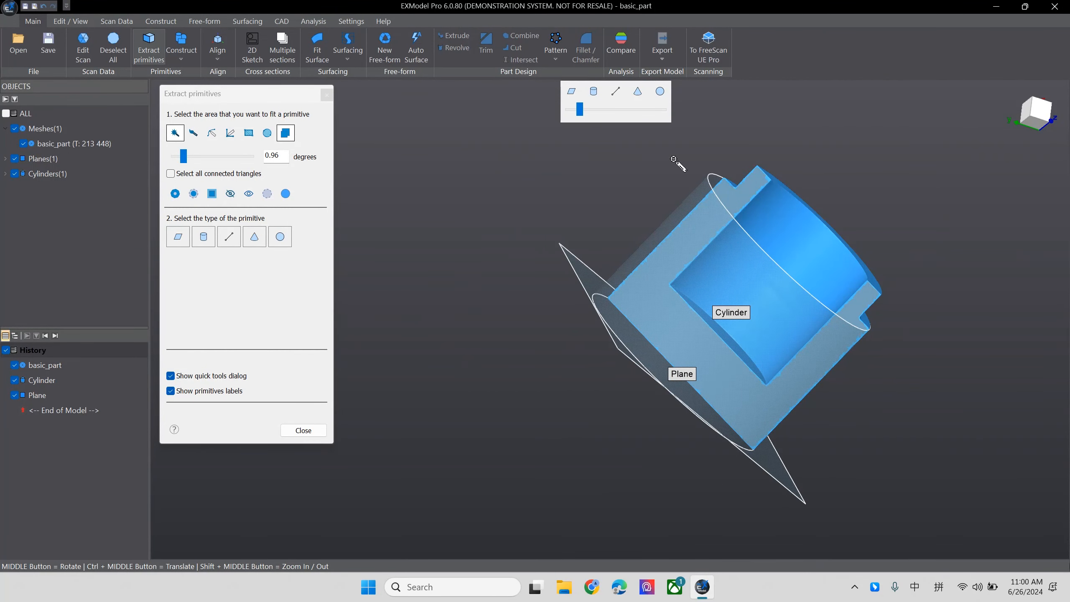
{"action": "left_click", "coordinate": [574, 100]}
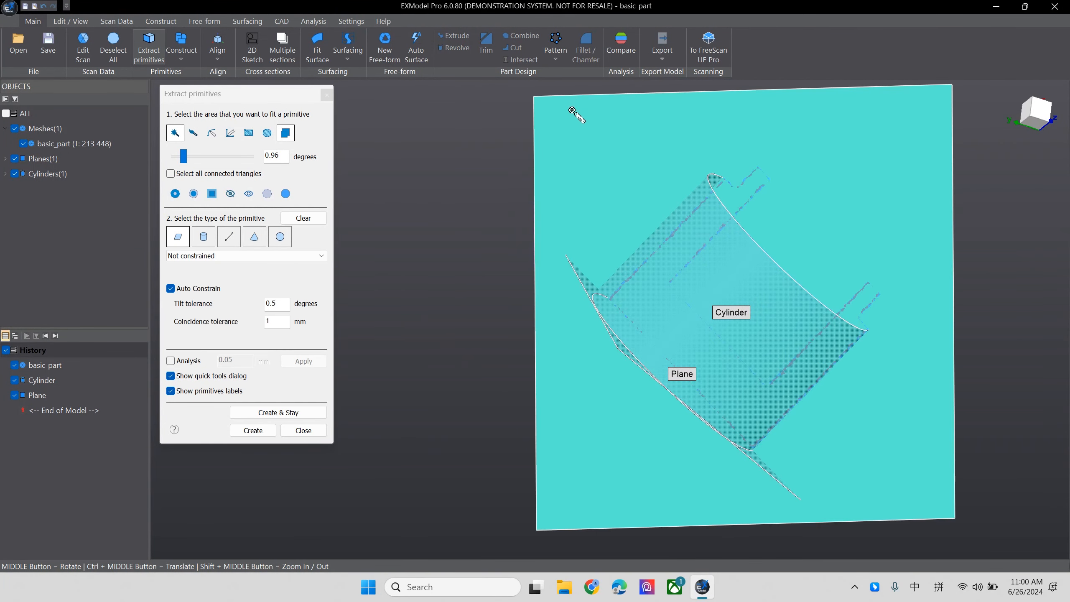
{"action": "left_click", "coordinate": [265, 434]}
- Start an alignment by coordinate system and set Cylinder as the primary feature along the Z axis
{"action": "middle_click_drag", "start_coordinate": [717, 352], "coordinate": [590, 352]}
{"action": "middle_click_drag", "start_coordinate": [434, 403], "coordinate": [779, 342]}
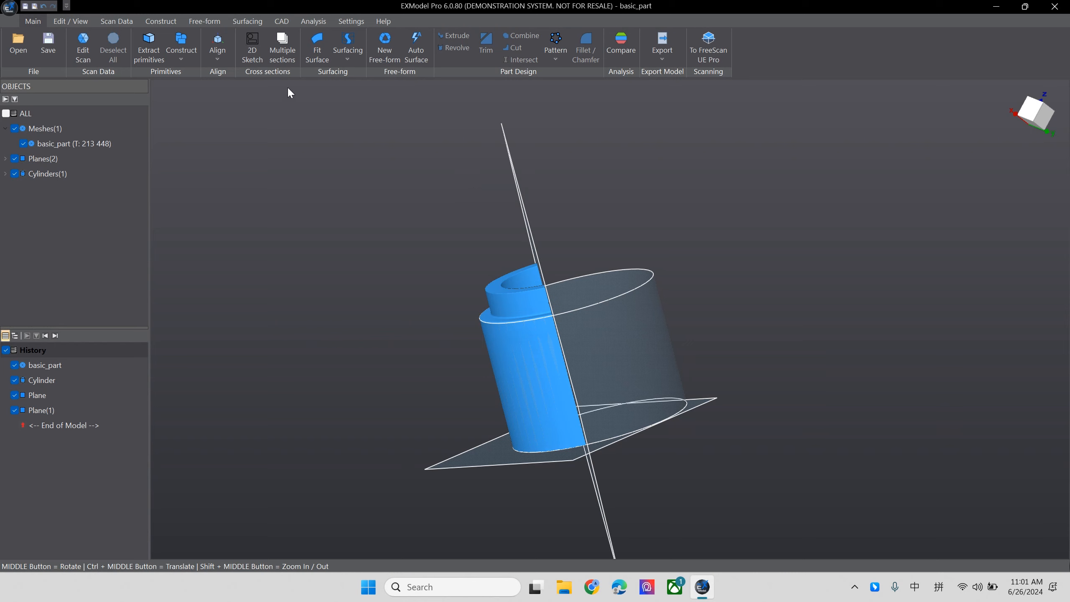
{"action": "left_click", "coordinate": [220, 59]}
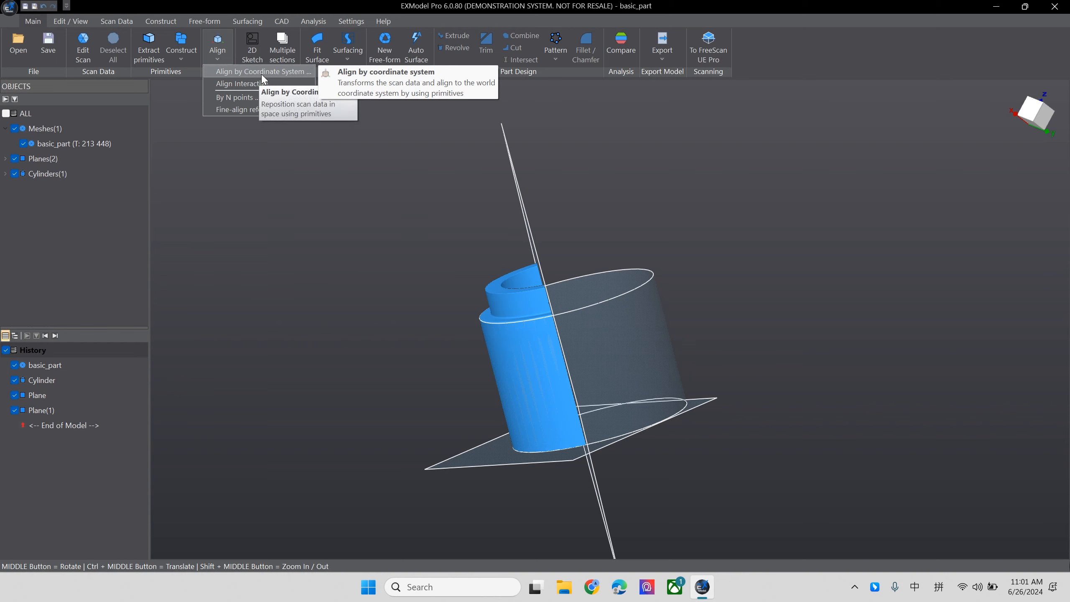
{"action": "left_click", "coordinate": [238, 72]}
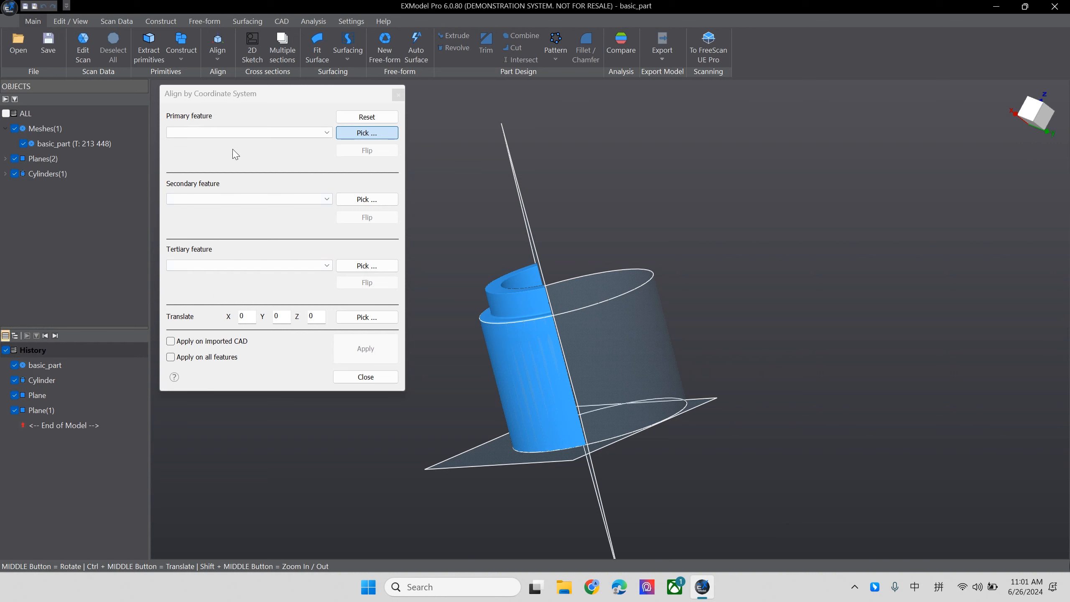
{"action": "left_click", "coordinate": [243, 132]}
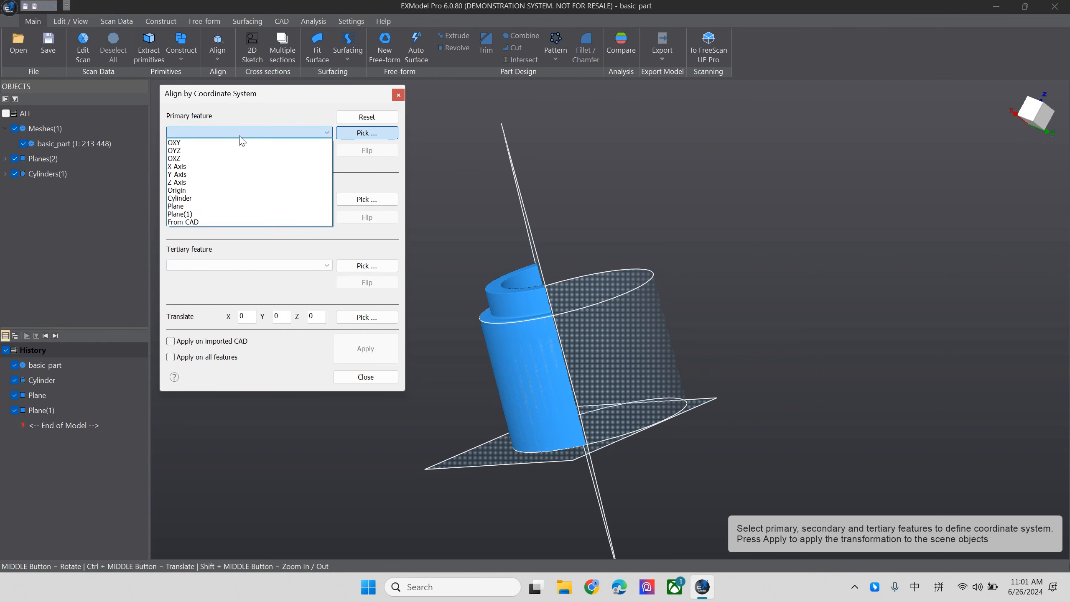
{"action": "left_click", "coordinate": [215, 198]}
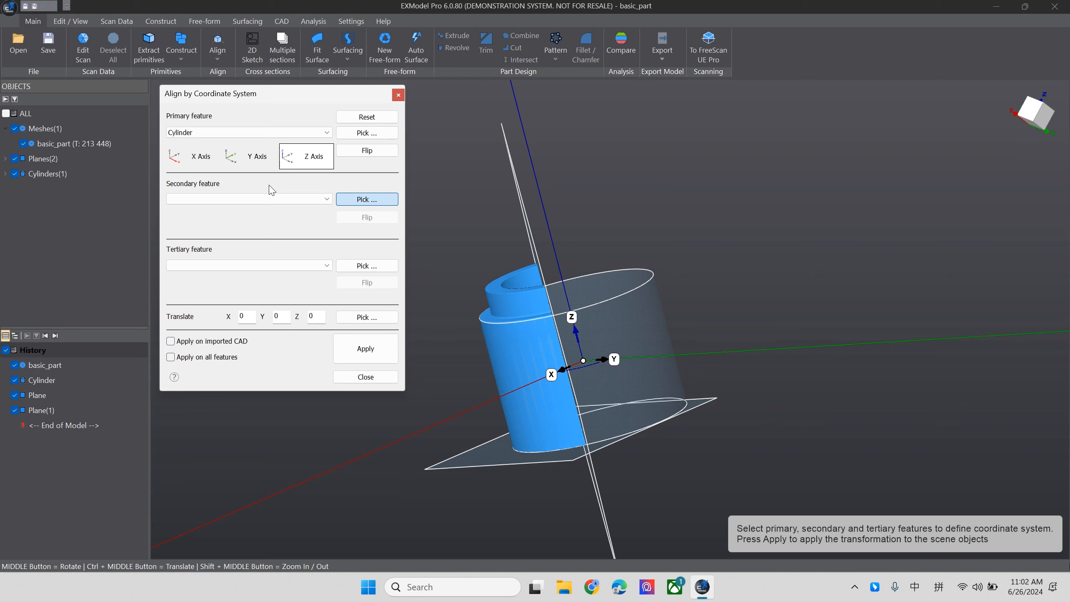
- Set Plane as the secondary alignment feature on OXY and Plane(1) as the tertiary feature on OYZ
{"action": "left_click", "coordinate": [214, 200]}
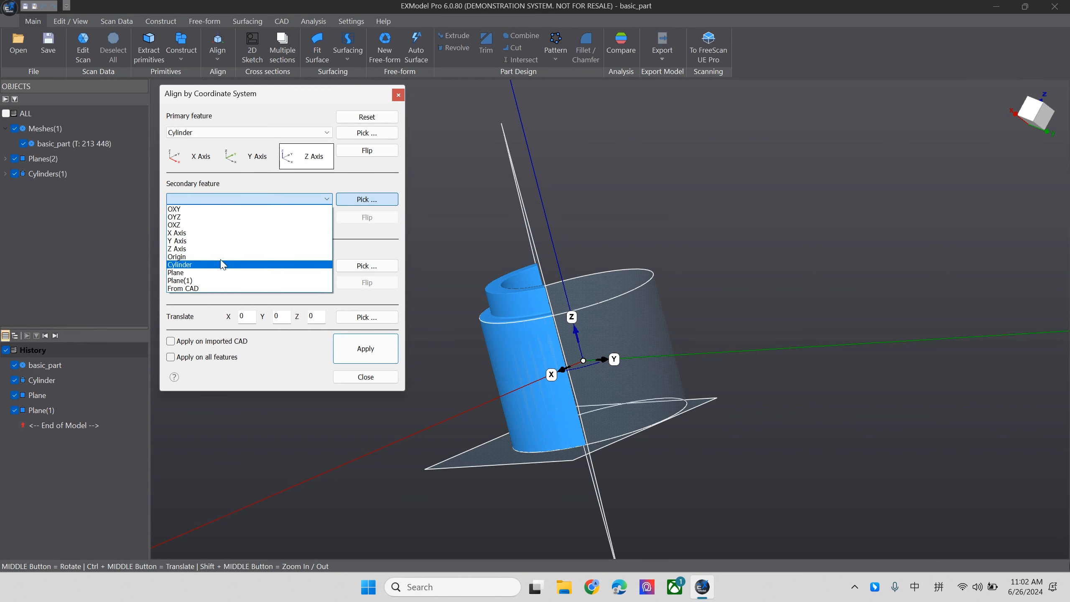
{"action": "left_click", "coordinate": [218, 272]}
{"action": "mouse_move", "coordinate": [529, 370]}
{"action": "middle_mouse_down"}
{"action": "mouse_move", "coordinate": [514, 368]}
{"action": "mouse_move", "coordinate": [542, 365]}
{"action": "mouse_move", "coordinate": [525, 361]}
{"action": "middle_mouse_up"}
{"action": "left_click", "coordinate": [258, 265]}
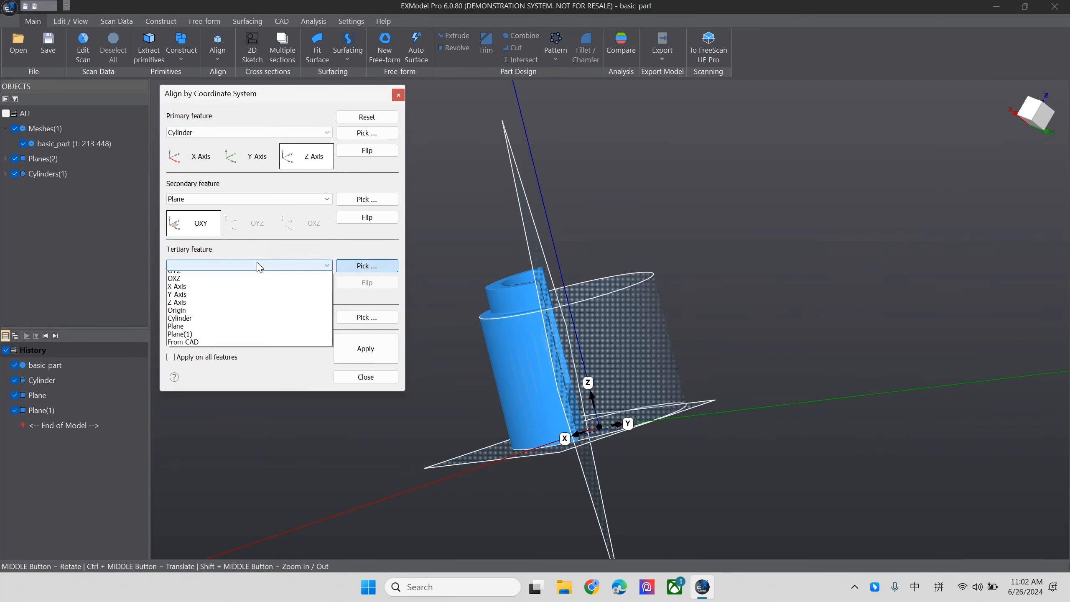
{"action": "left_click", "coordinate": [202, 349]}
{"action": "middle_click_drag", "start_coordinate": [501, 273], "coordinate": [635, 543]}
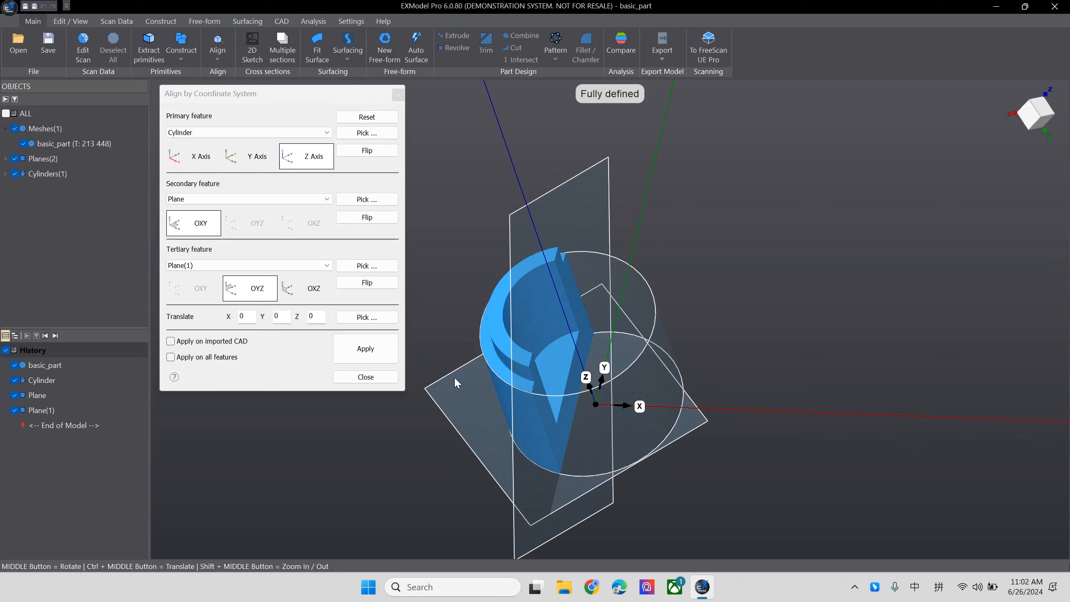